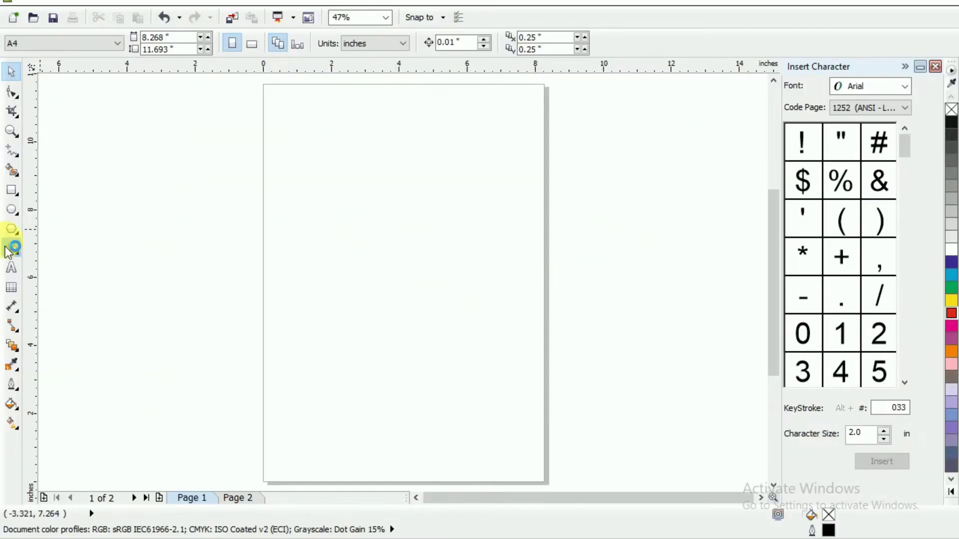
Step: Create a page-sized rectangle covering the A4 page and fill it with red
left_click(9, 191)
double_click(12, 190)
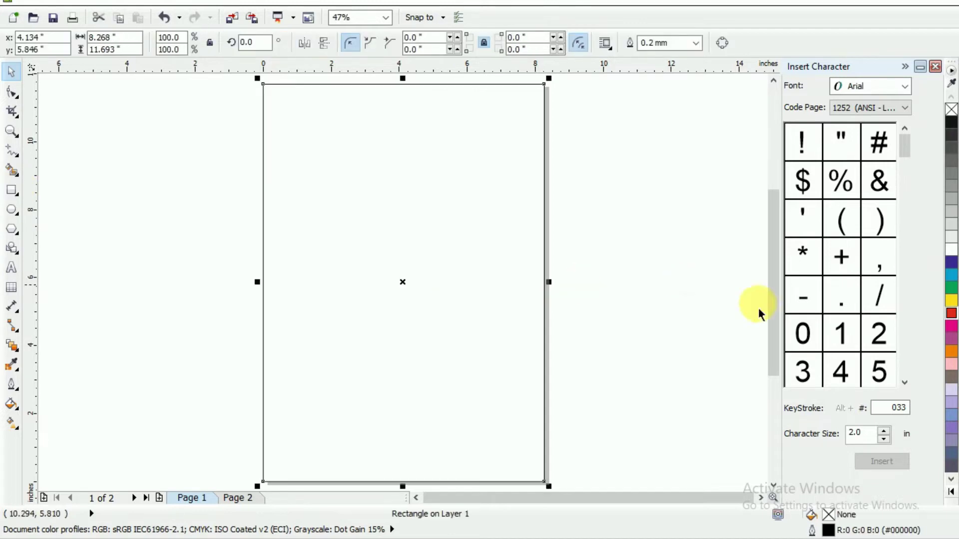
left_click(952, 315)
Step: Import 125.jpg, 126.jpg, 127.jpg and 128.jpg from Local Disk (D:) and arrange them in two rows of two on the red rectangle
right_click(681, 275)
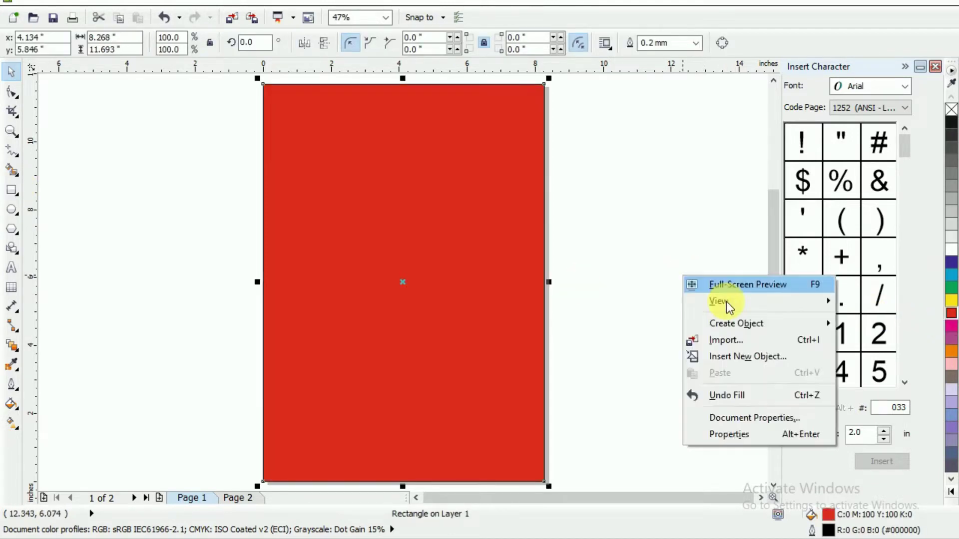
left_click(718, 350)
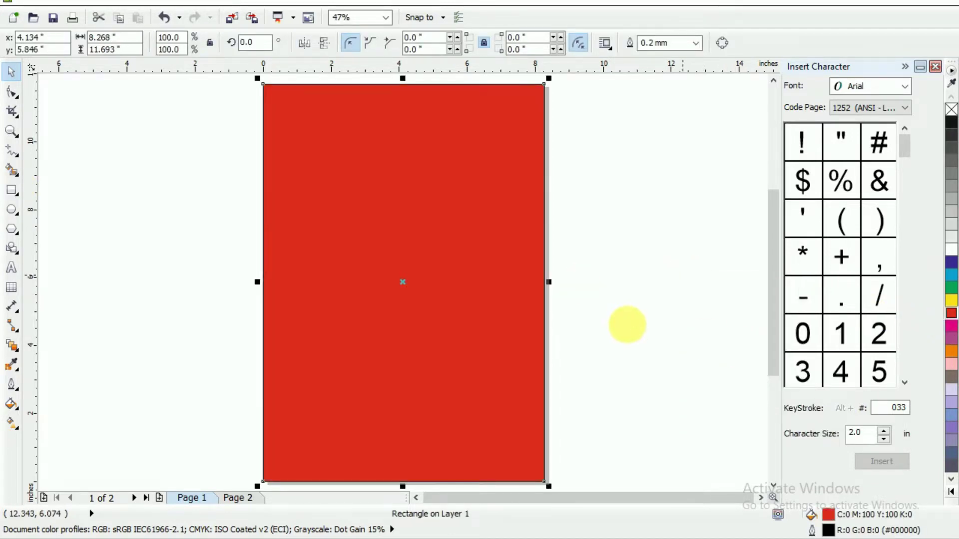
key("ctrl+i")
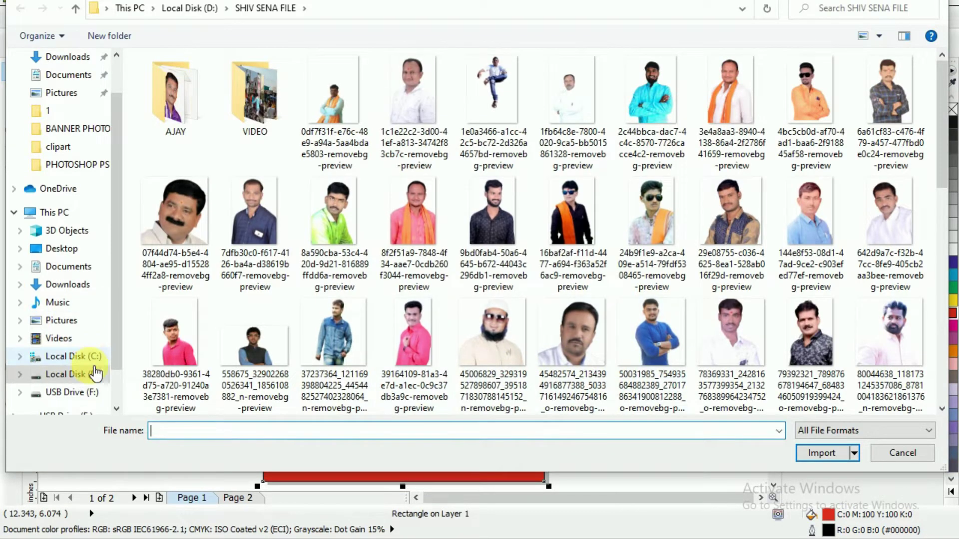
left_click(95, 373)
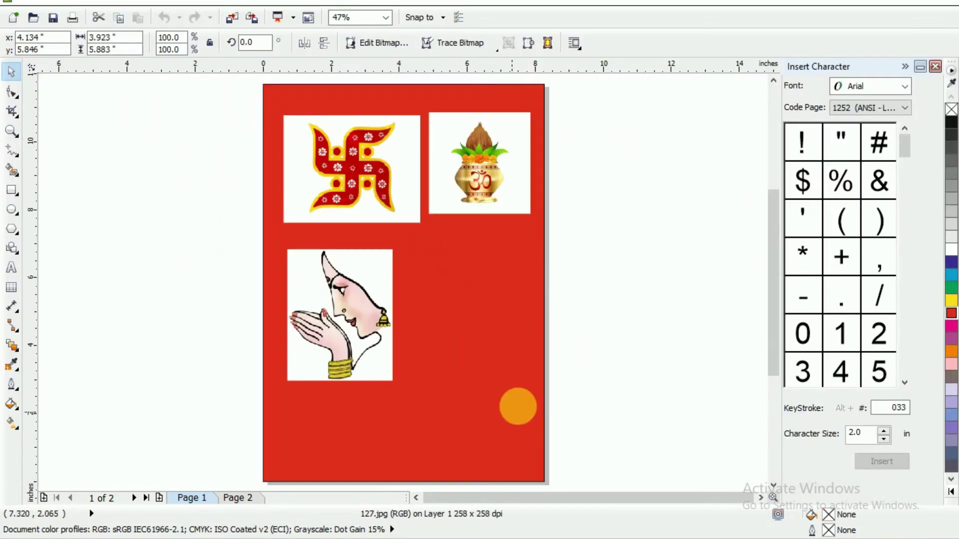
left_click_drag(518, 406, 419, 239)
left_click(653, 262)
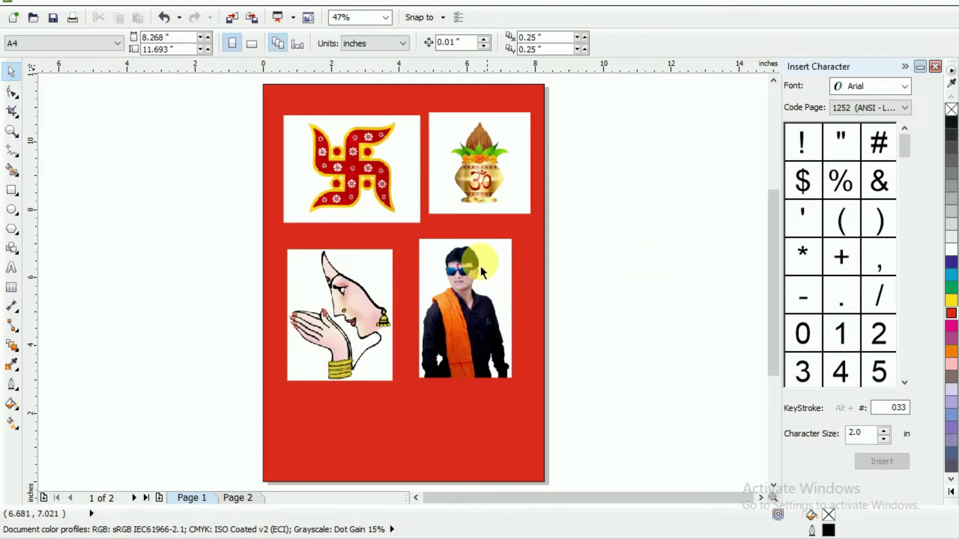
left_click(474, 273)
left_click(479, 179)
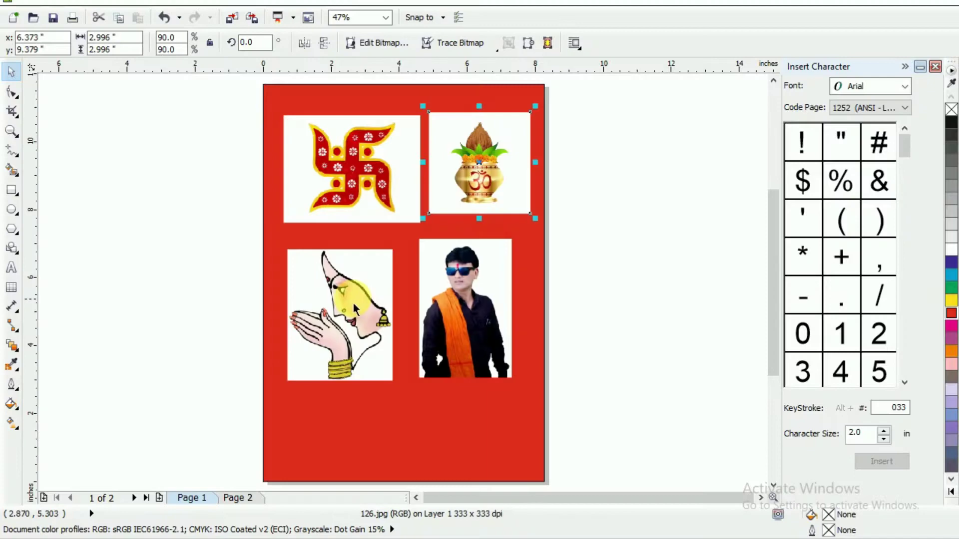
left_click(353, 305)
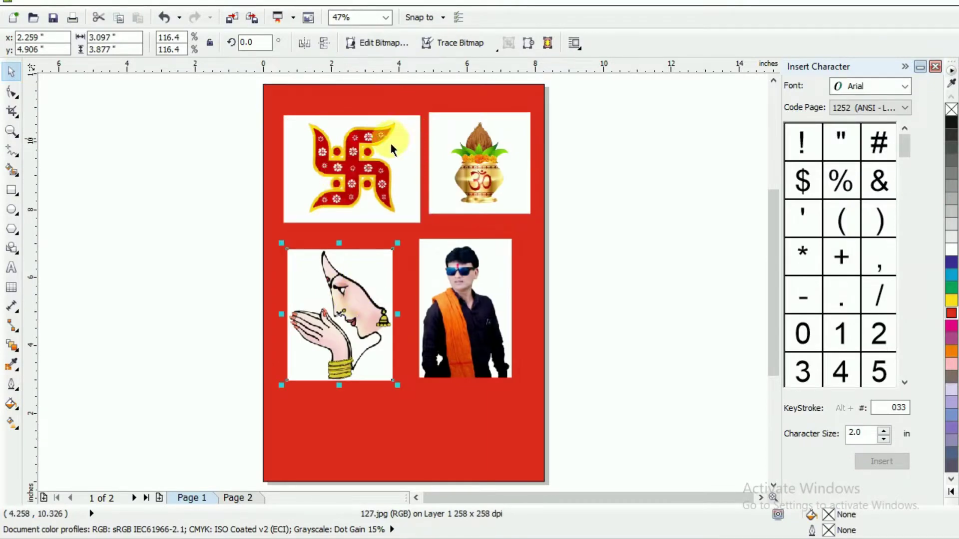
Step: Import the photo IMG-20200407-WA0006.jpg beside the page and delete it again
right_click(597, 214)
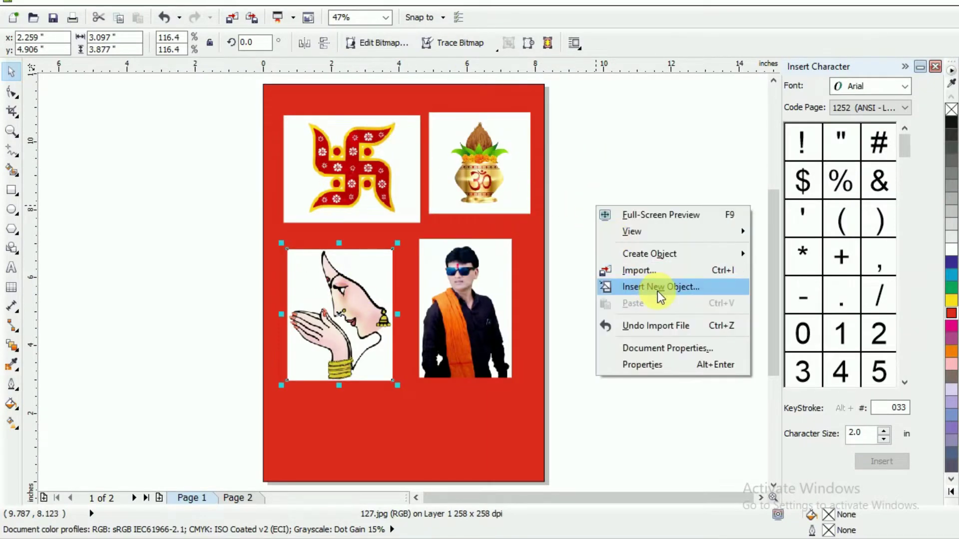
left_click(643, 271)
left_click_drag(310, 387, 215, 375)
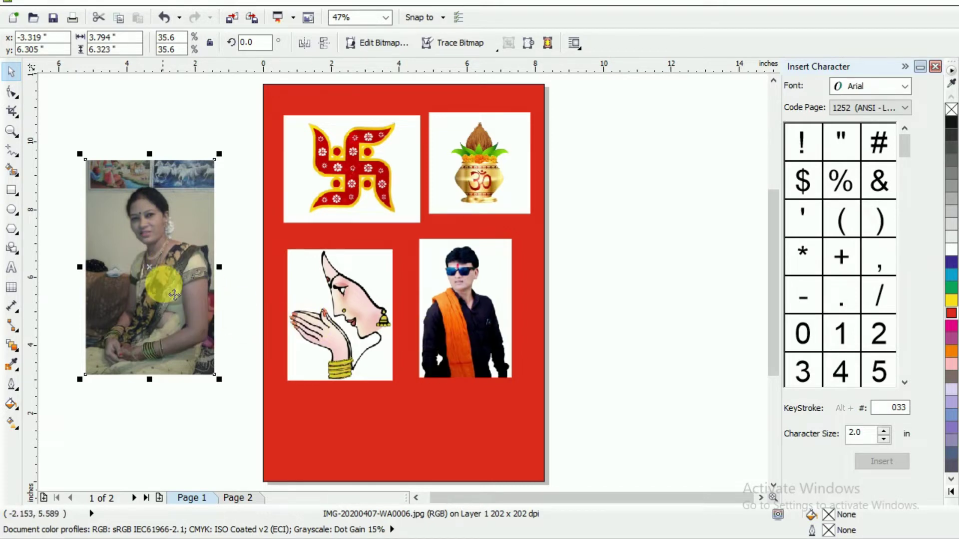
key("Delete")
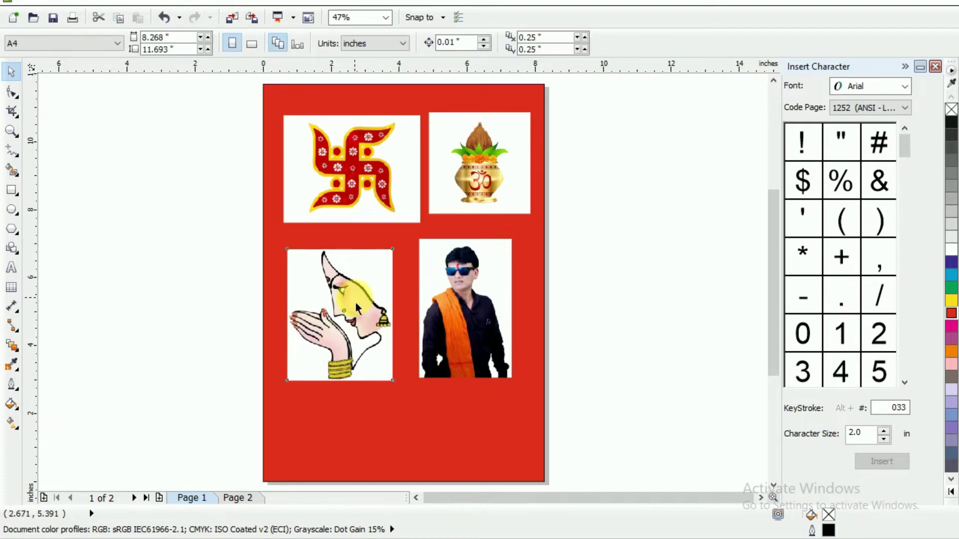
left_click(320, 139)
left_click(439, 331)
left_click(353, 289)
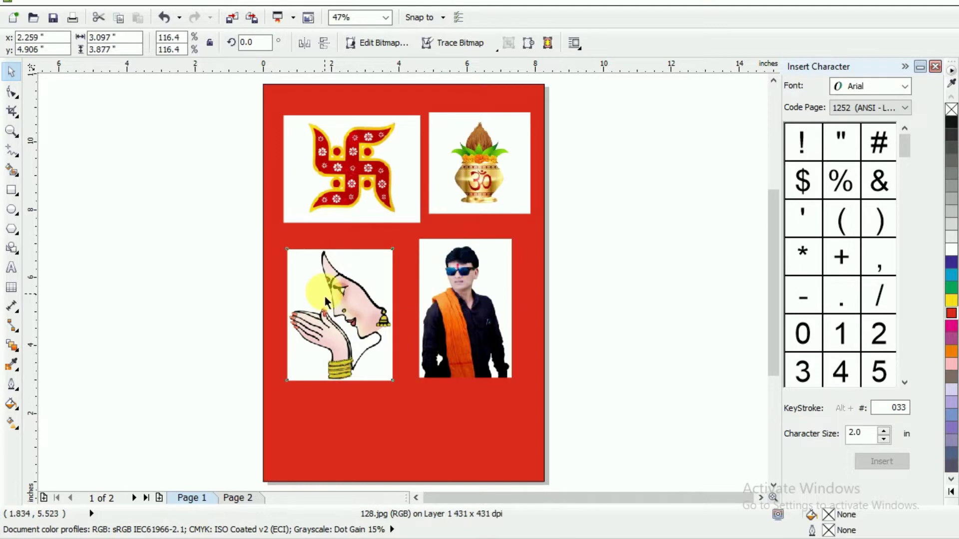
Step: Hide the white background of the swastika image with a Bitmap Color Mask at 34% tolerance
left_click(414, 164)
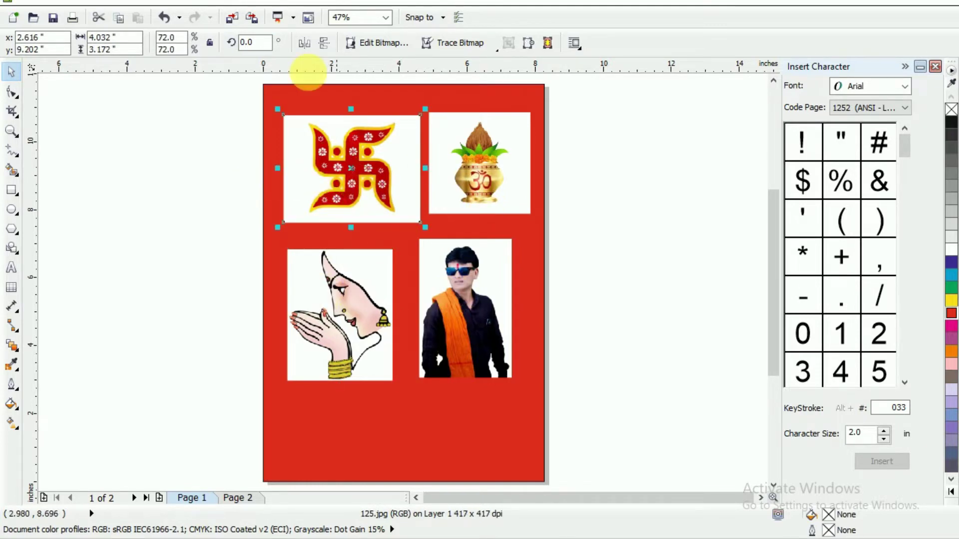
left_click(259, 3)
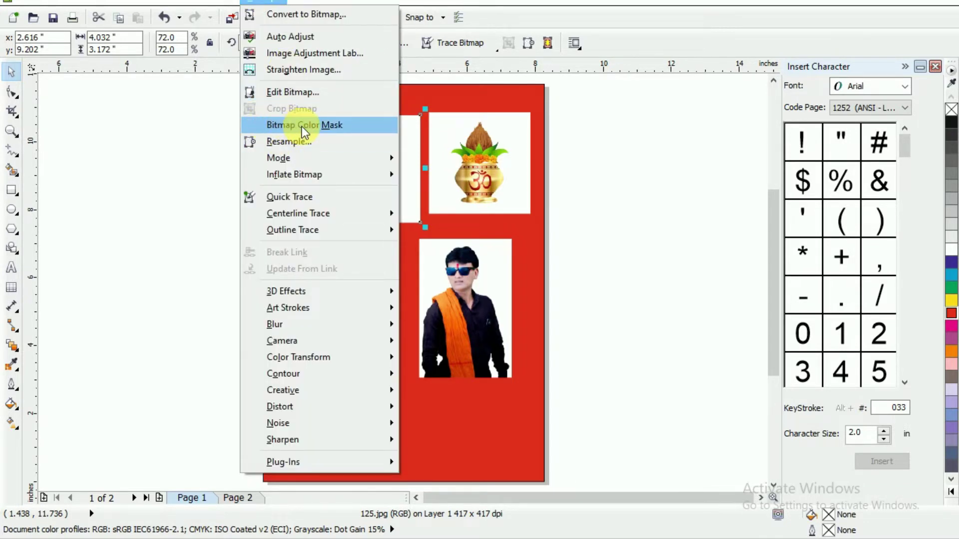
left_click(329, 133)
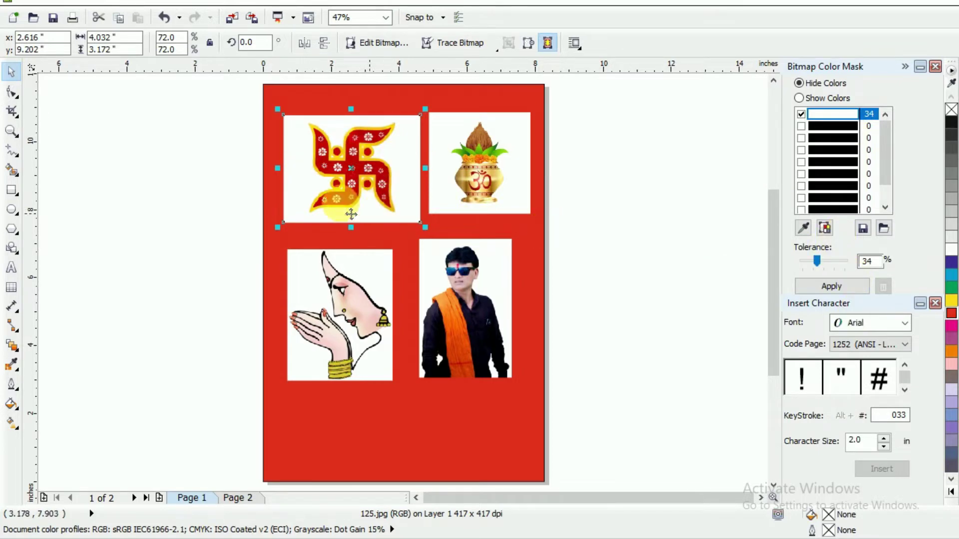
left_click(384, 176)
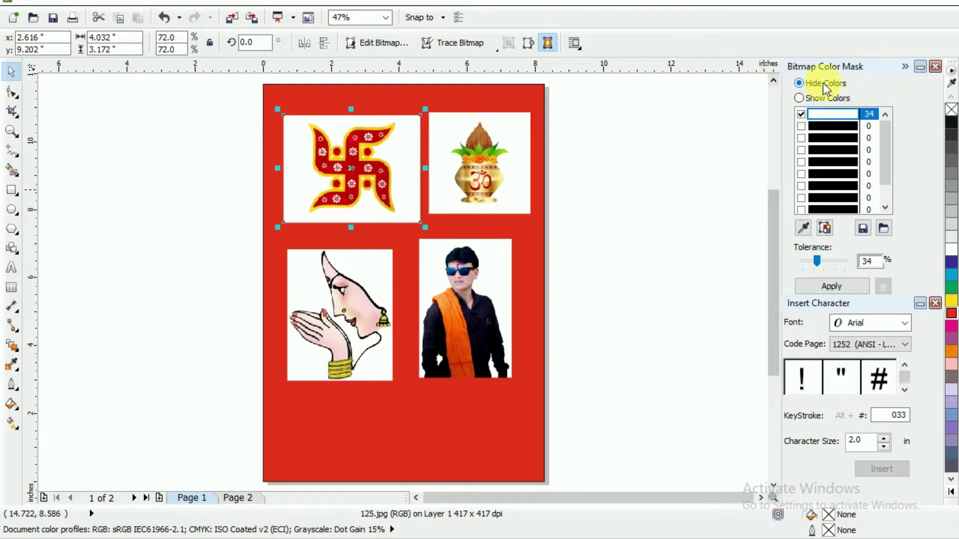
left_click(802, 229)
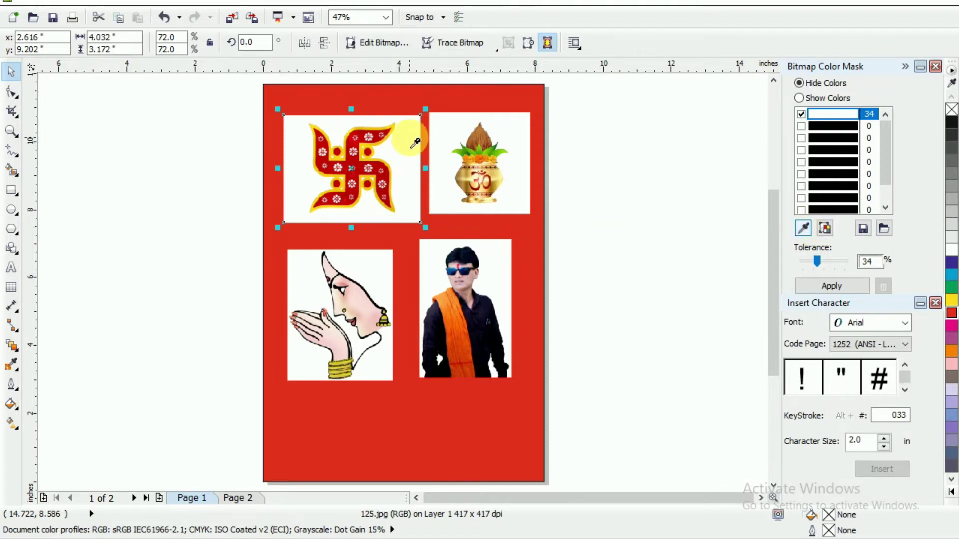
left_click(816, 264)
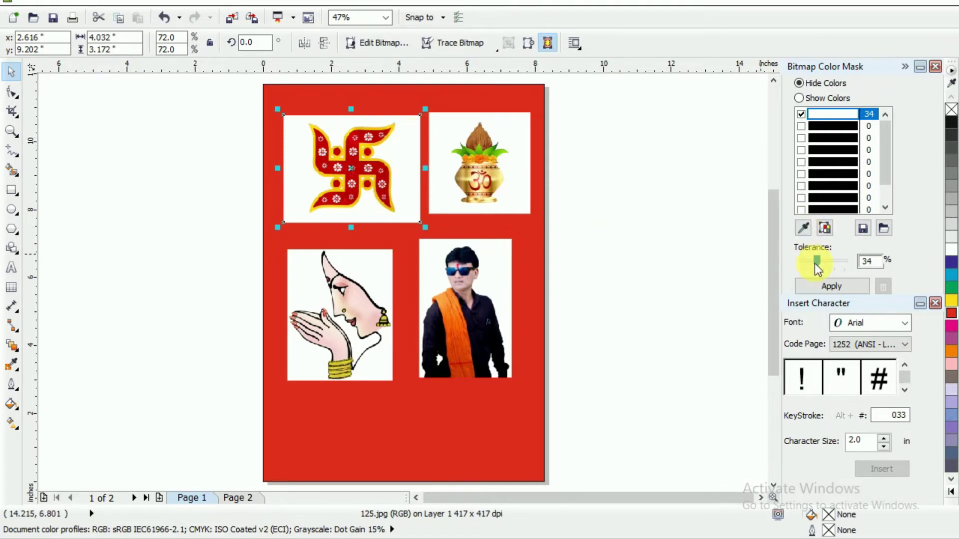
left_click(831, 289)
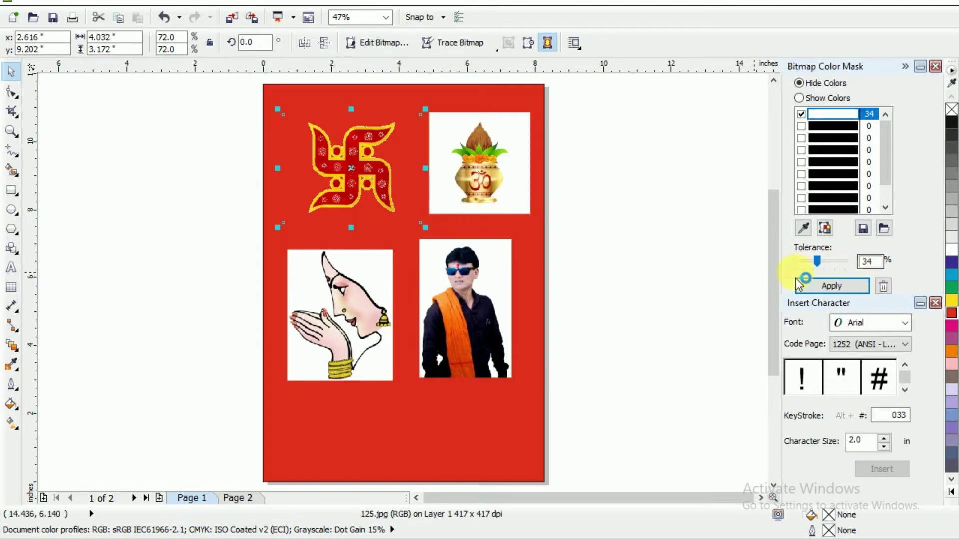
Step: Mask out the white background of the kalash image by hiding its sampled white at 34% tolerance
left_click(476, 192)
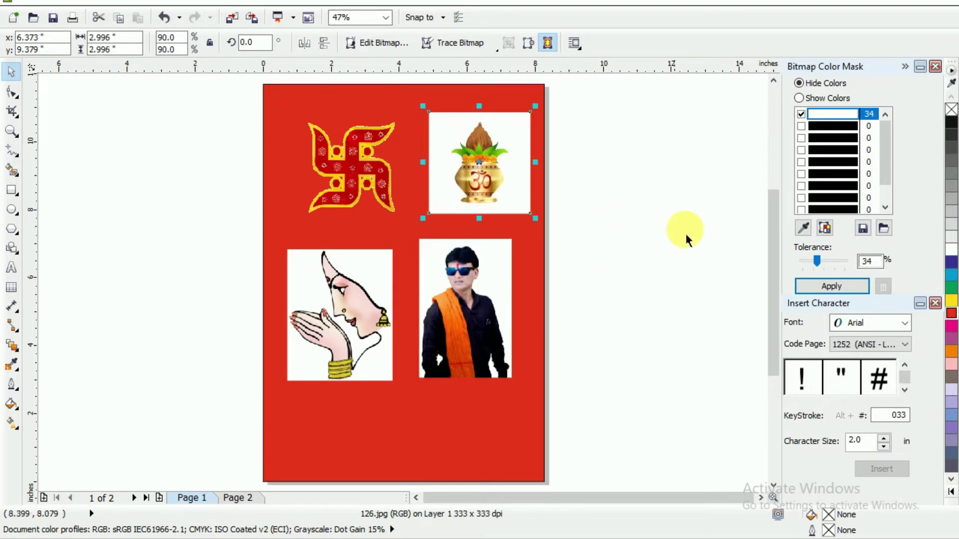
left_click(803, 230)
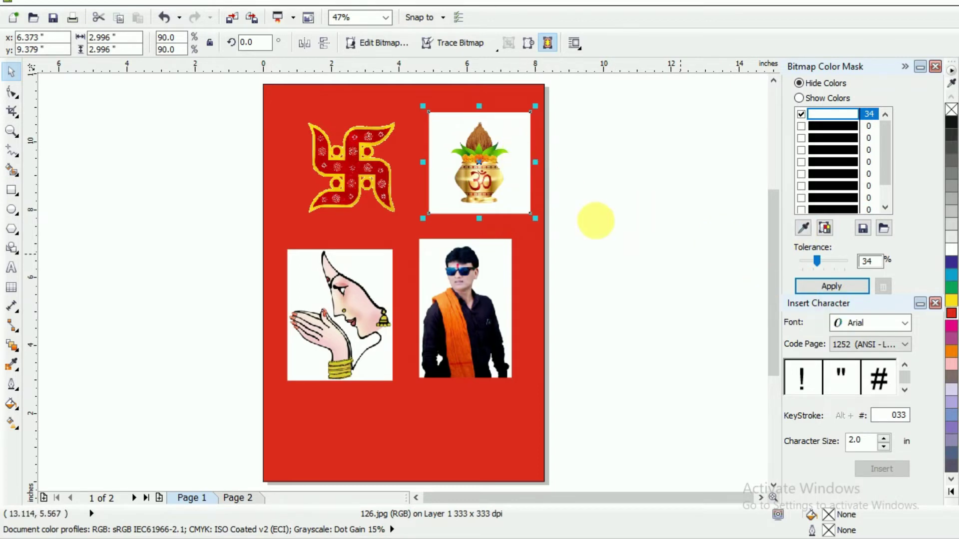
left_click(816, 286)
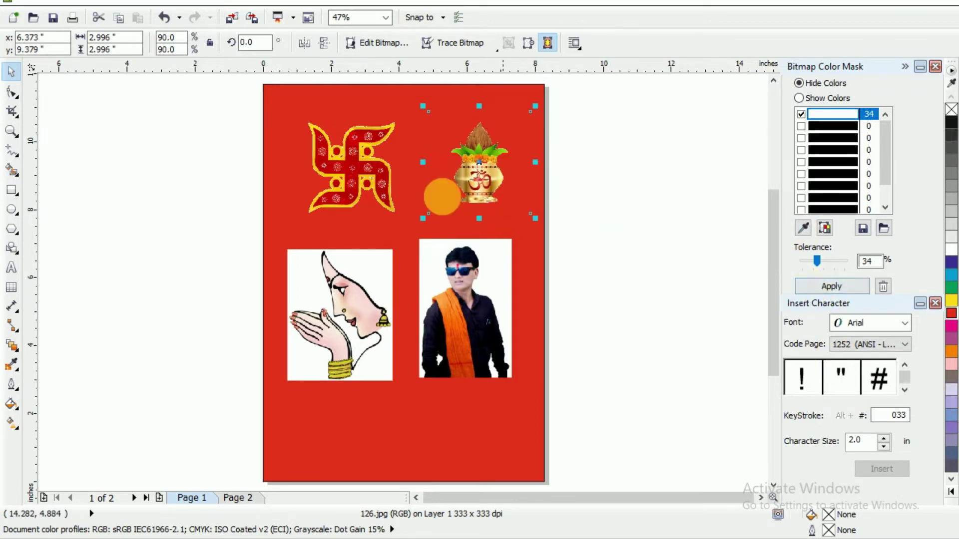
Step: Apply the color mask to the photo of the man in sunglasses, hiding white at 34% tolerance
left_click(474, 338)
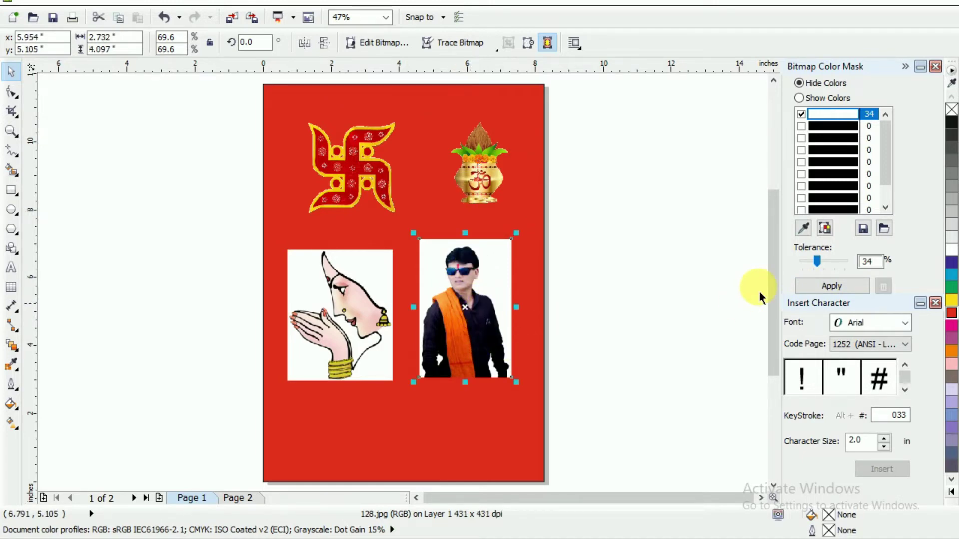
left_click(803, 229)
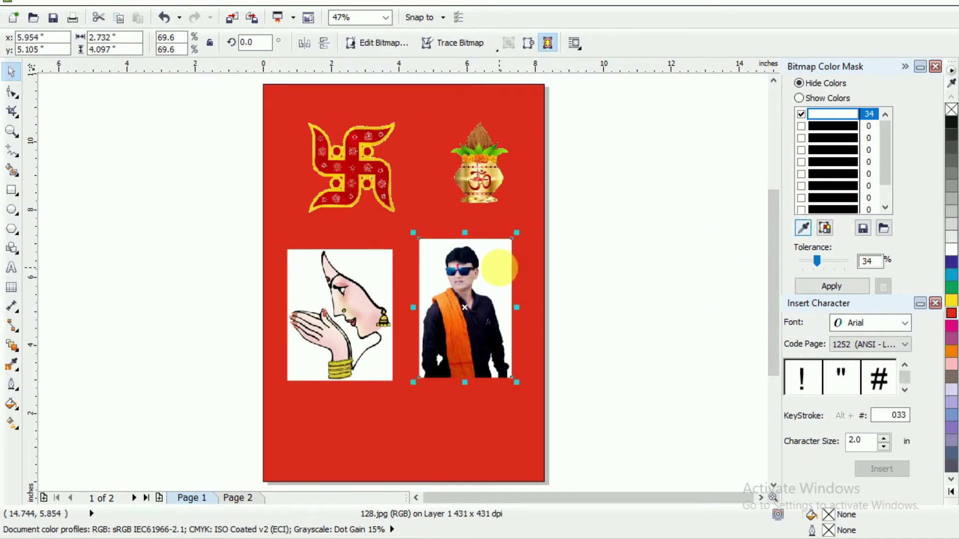
left_click(801, 229)
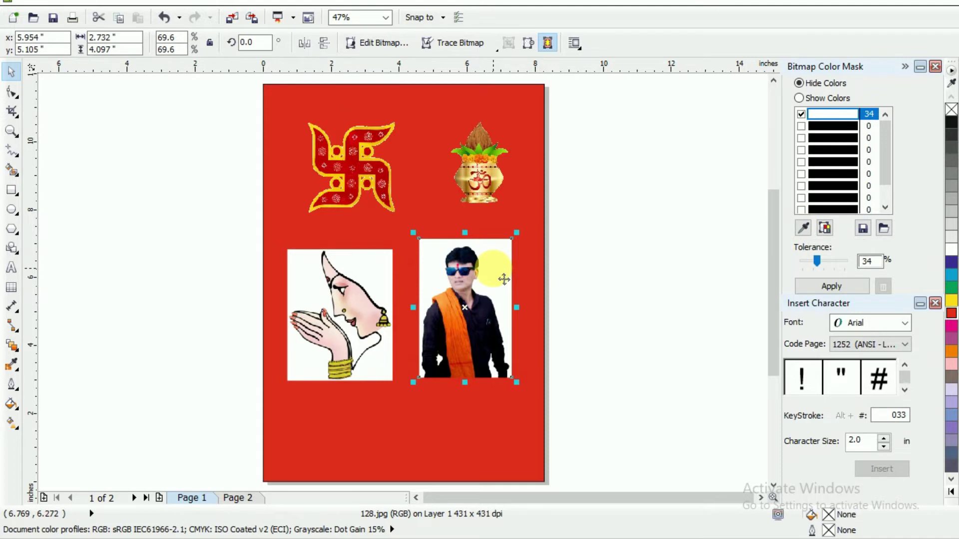
left_click(832, 286)
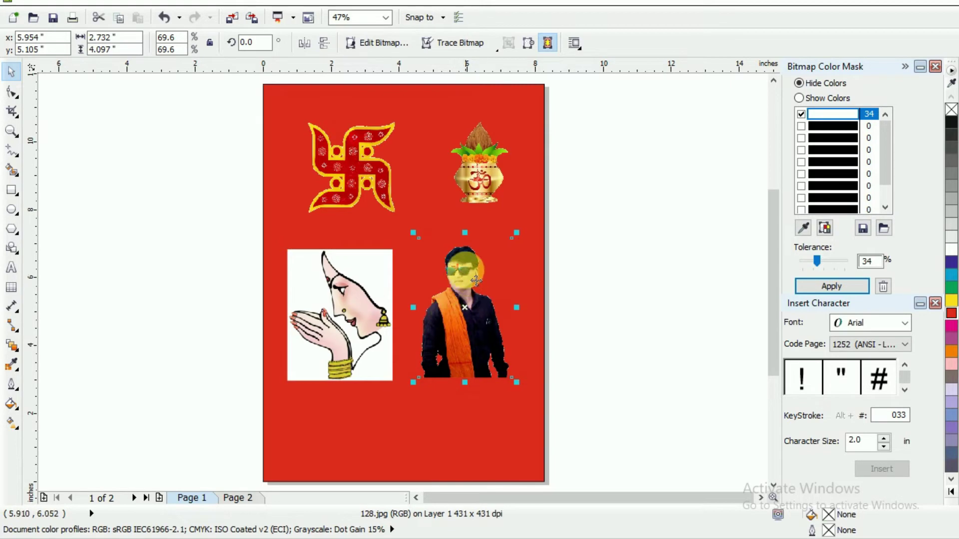
Step: Try lower color mask tolerances of 27% and 23% on the man's photo, applying each one
scroll(477, 281, "up", 3)
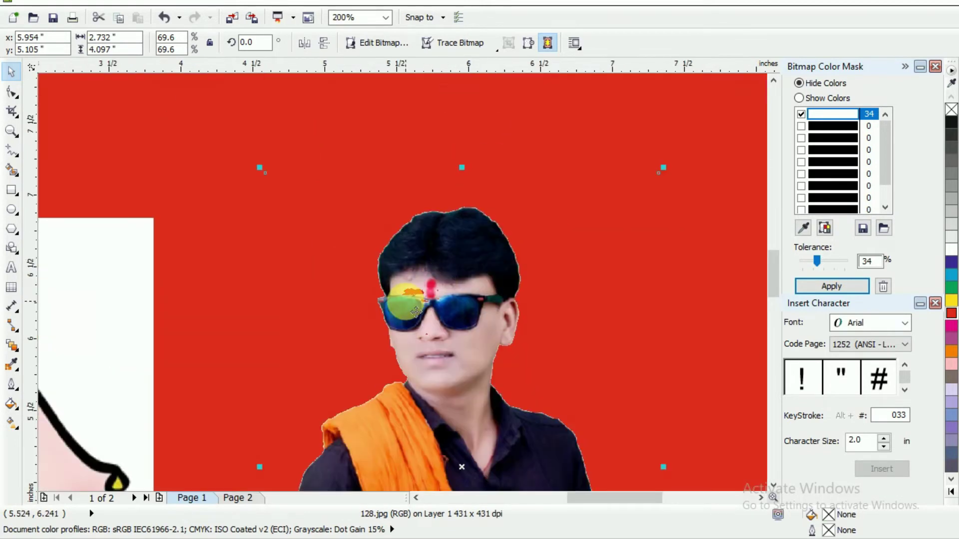
scroll(416, 312, "up", 2)
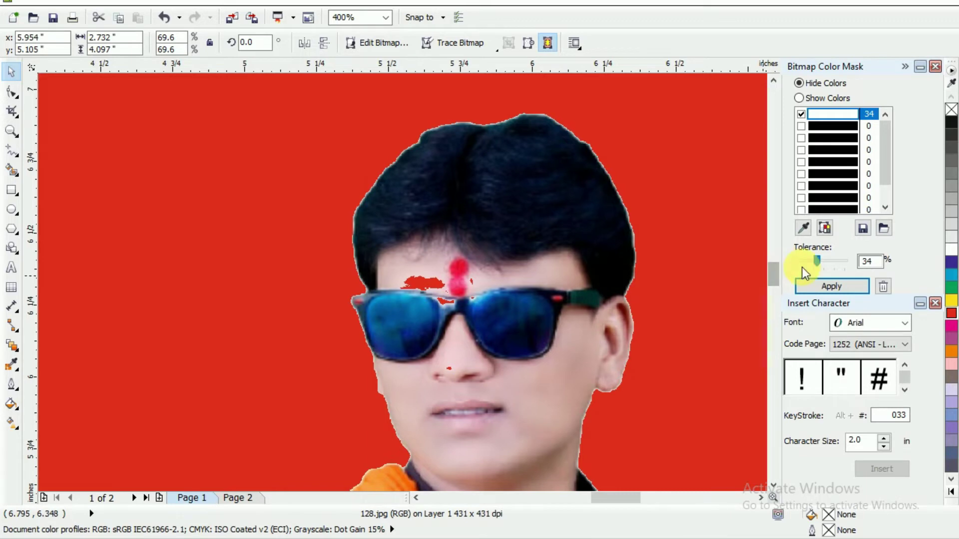
left_click_drag(816, 259, 813, 263)
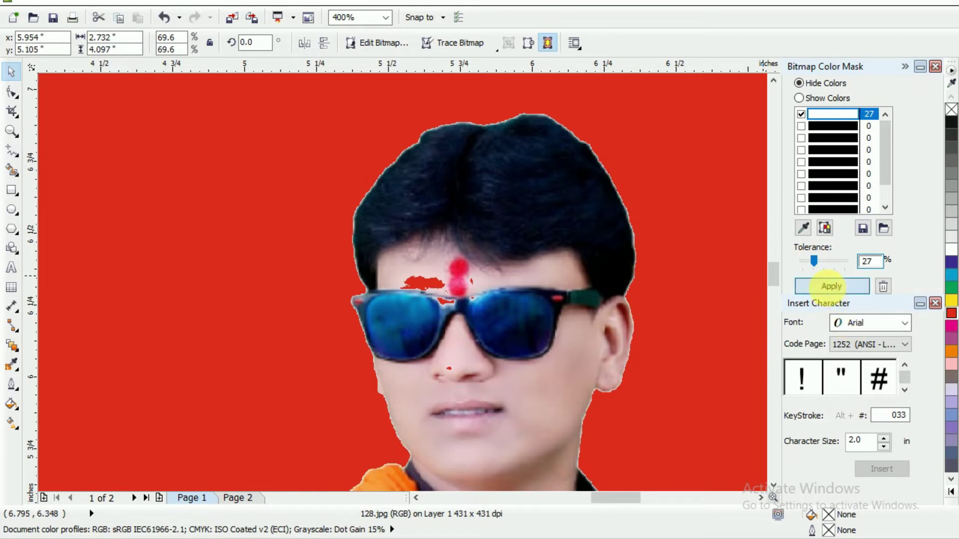
left_click(826, 286)
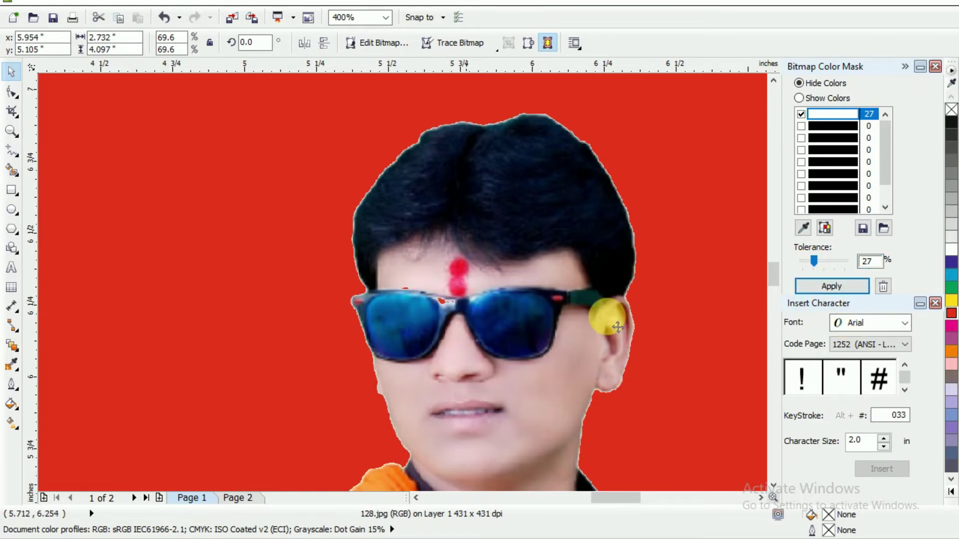
left_click_drag(813, 262, 813, 263)
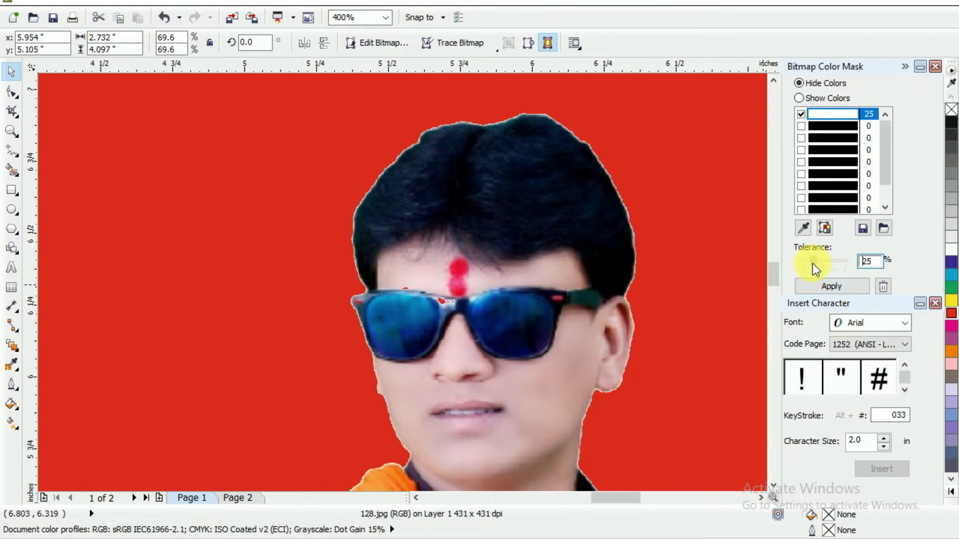
left_click(830, 288)
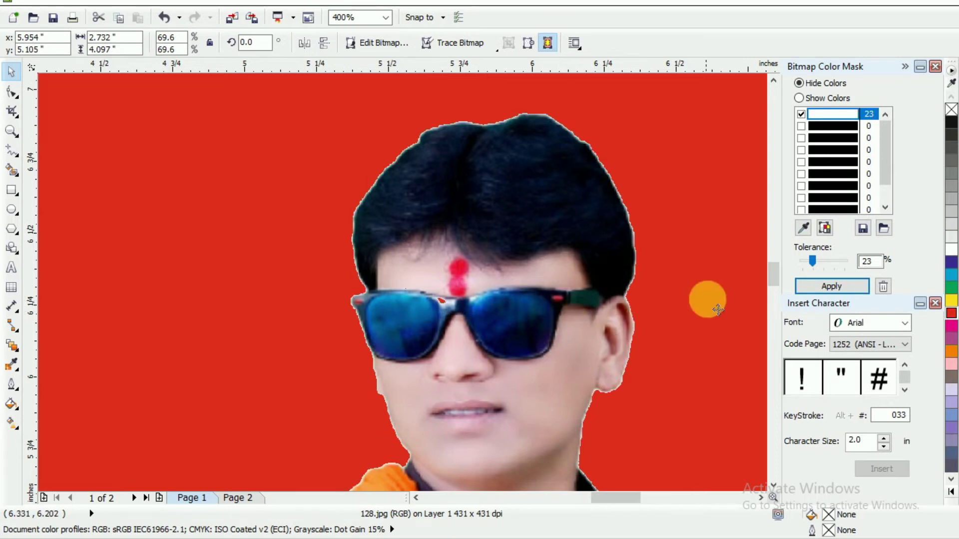
Step: Lower the color mask tolerance on the man's photo to 2% and reapply the mask
left_click(800, 287)
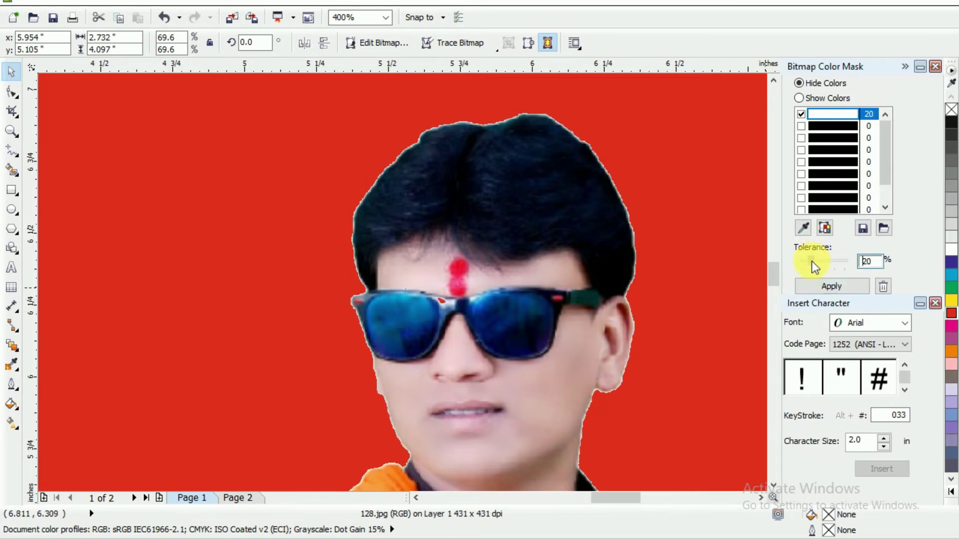
left_click_drag(811, 261, 810, 262)
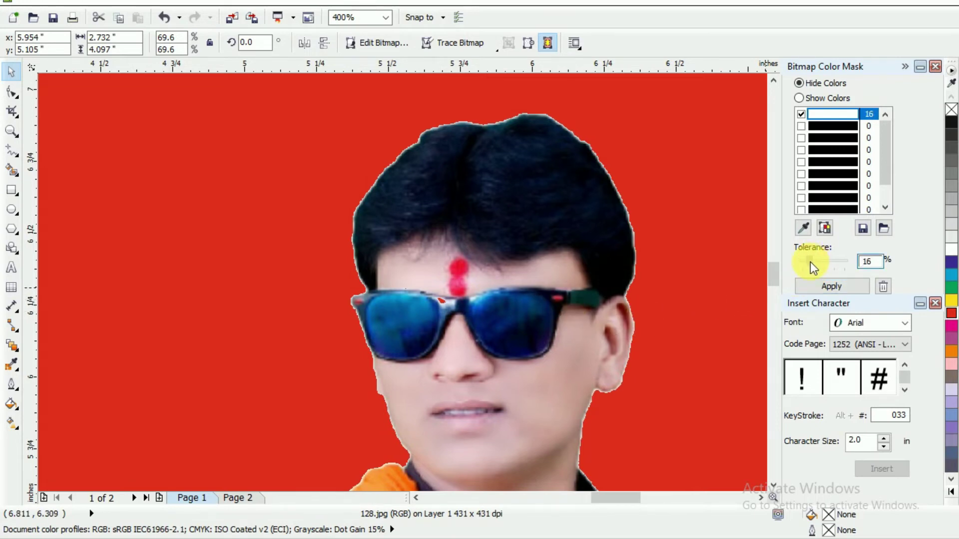
left_click_drag(809, 262, 803, 262)
left_click(823, 286)
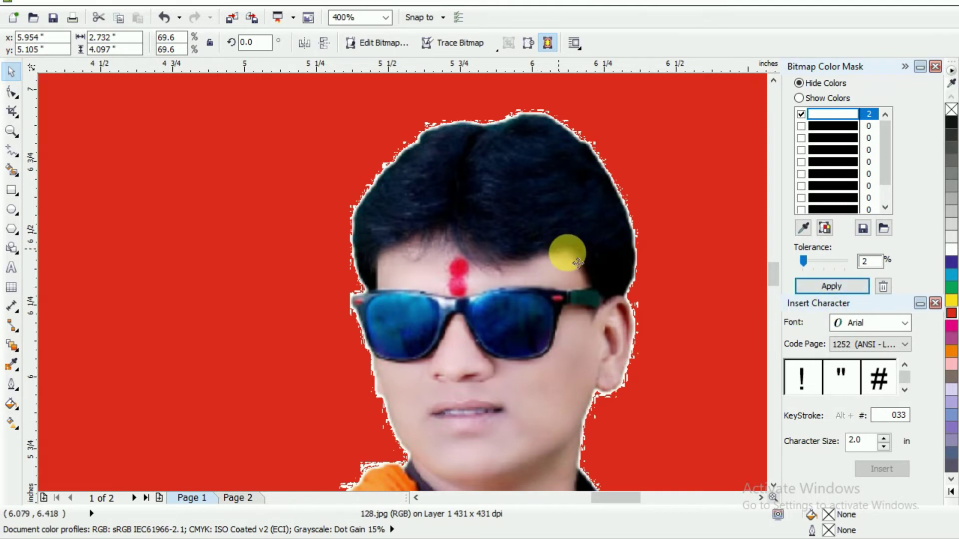
Step: Set the color mask tolerance on the photo of the man in sunglasses to 11% and reapply the mask
key("F4")
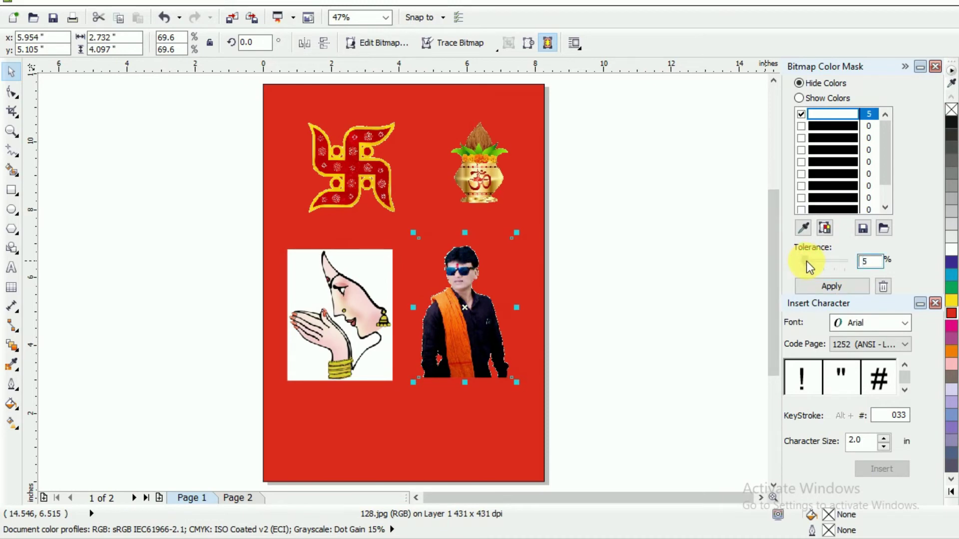
left_click(817, 286)
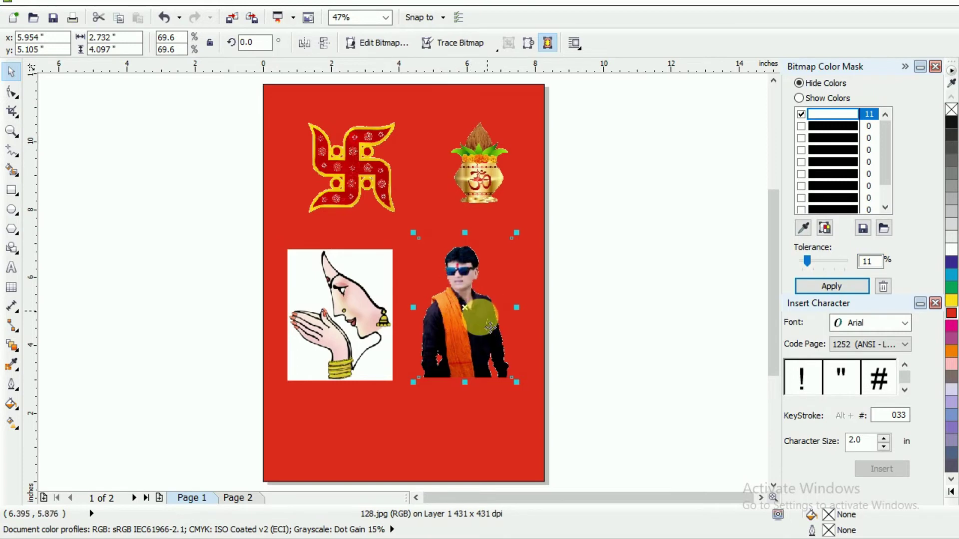
left_click(392, 202)
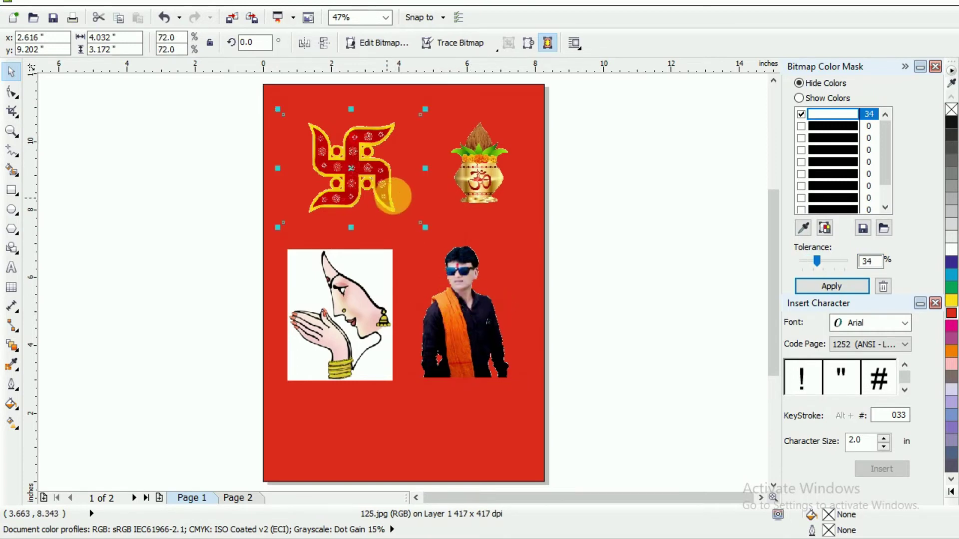
left_click(472, 180)
Step: Hide the sampled white background of the praying woman picture with the color mask, first at 34% tolerance, then reapplied at 20%
left_click(382, 295)
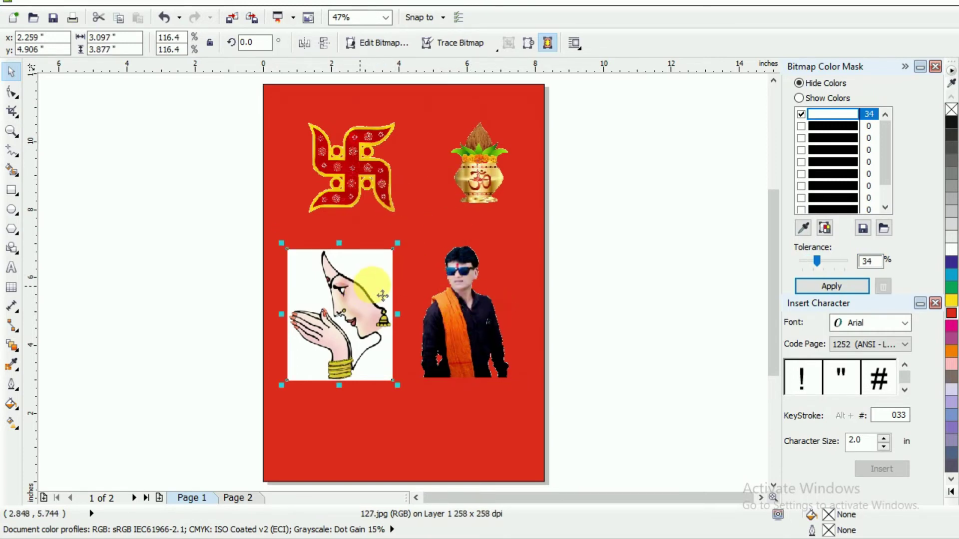
left_click(803, 229)
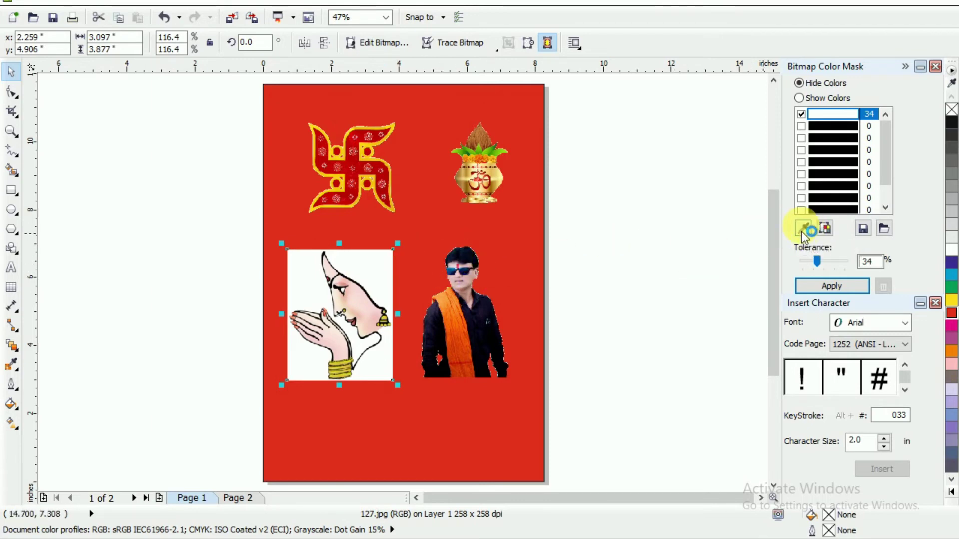
left_click(378, 264)
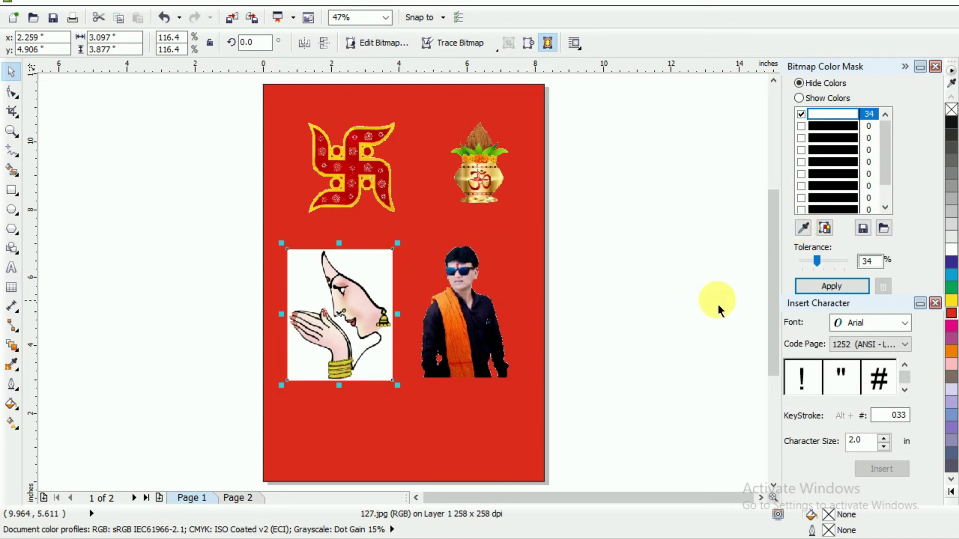
left_click(833, 286)
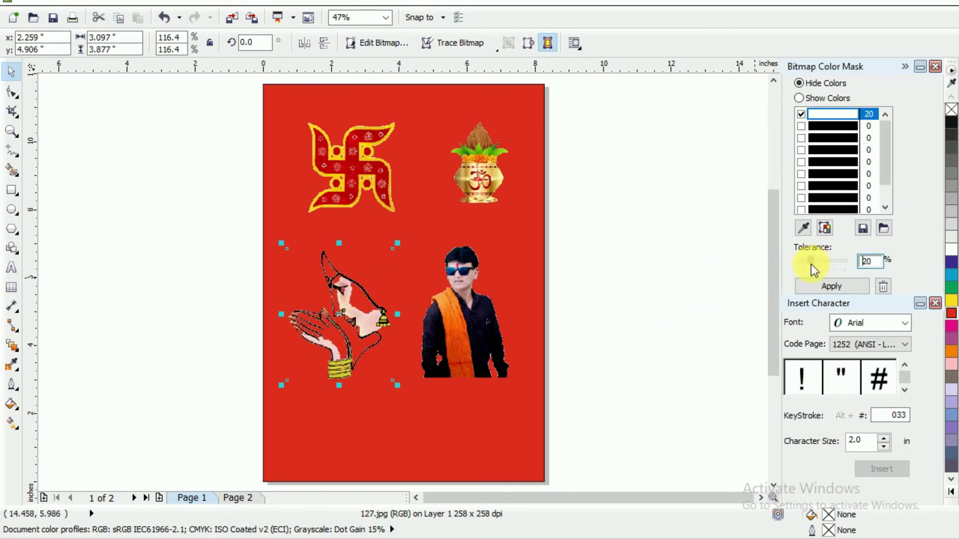
left_click(830, 287)
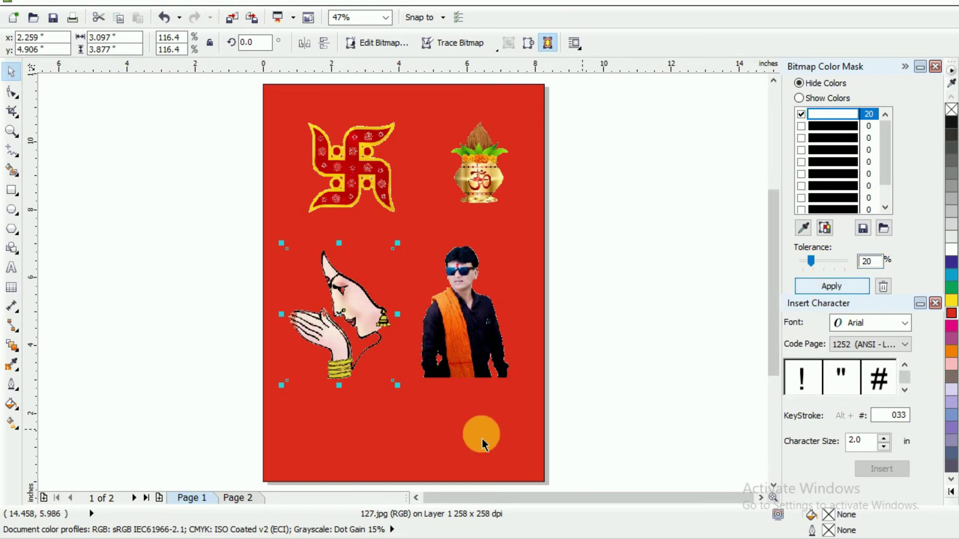
Step: Fill the page background rectangle with cyan (C:100 M:0 Y:0 K:0) and deselect it
left_click(434, 425)
left_click(951, 275)
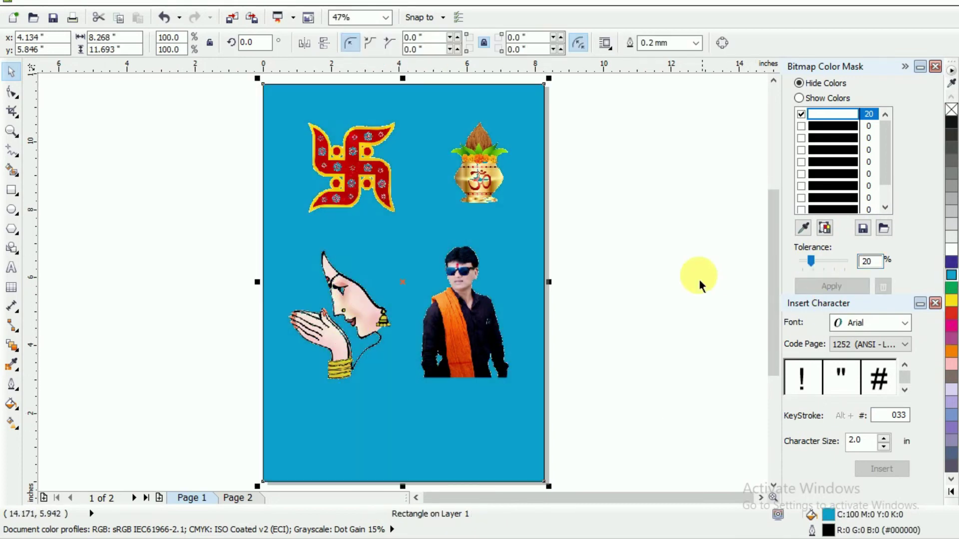
left_click(667, 251)
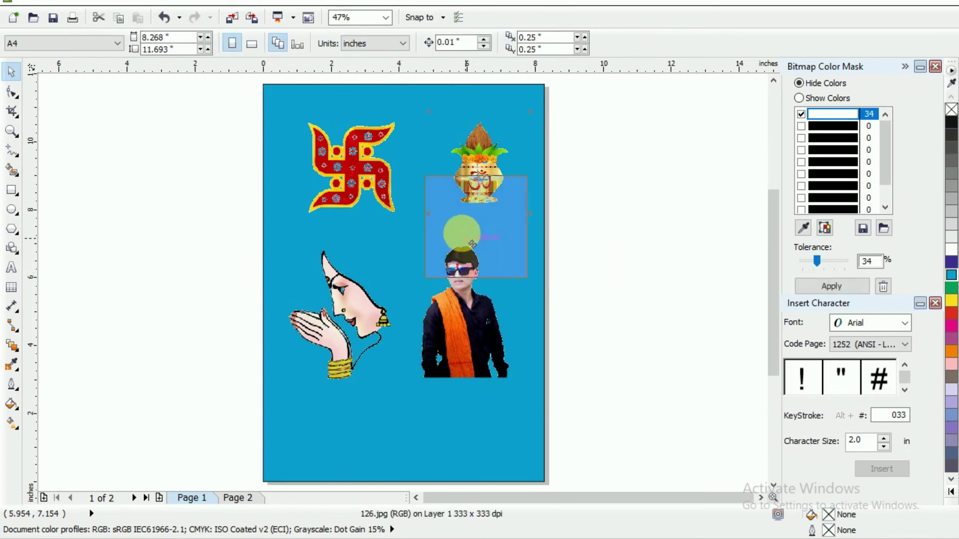
Step: Reposition the kalash, swastika, praying woman and man pictures freely on the cyan background
left_click_drag(475, 235, 469, 220)
left_click_drag(372, 188, 419, 213)
left_click_drag(295, 293, 297, 254)
left_click(459, 341)
left_click_drag(516, 314, 446, 356)
left_click_drag(379, 360, 442, 371)
left_click(461, 376)
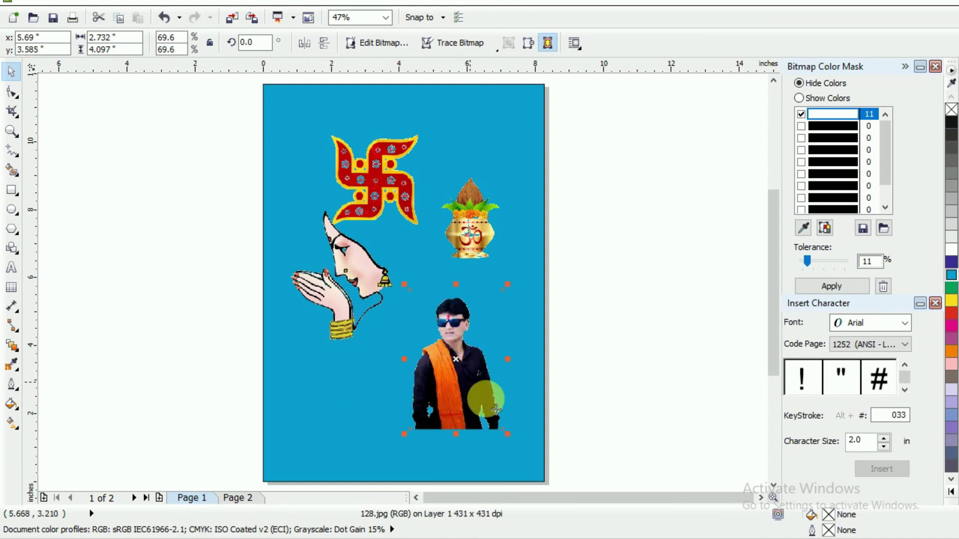